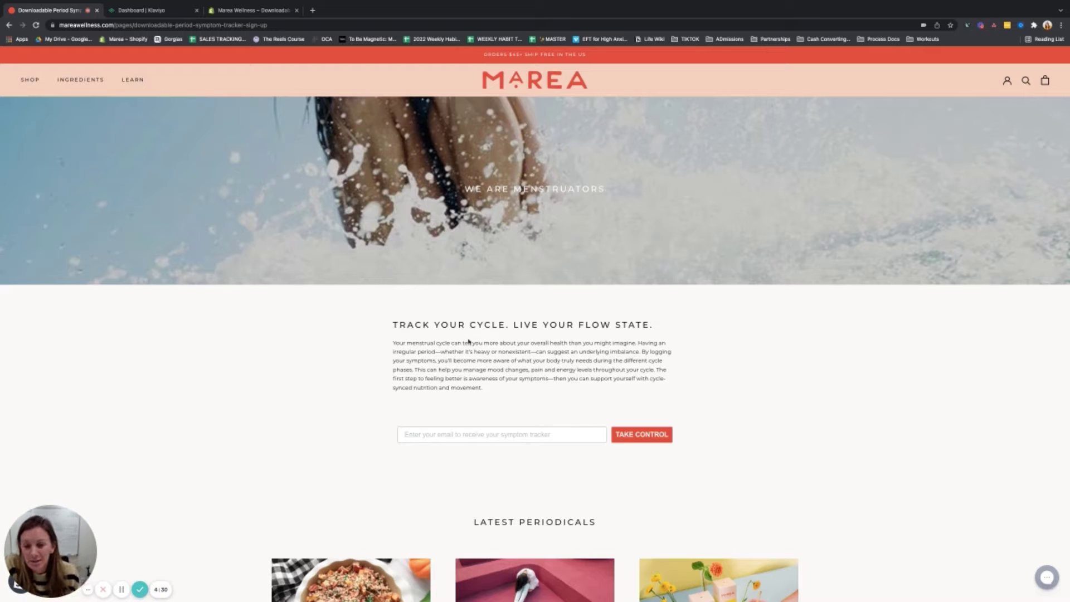
Show the Shopify sign-up page's content as raw HTML and select the embedded klaviyo-form div.
{"action": "left_click", "coordinate": [239, 10]}
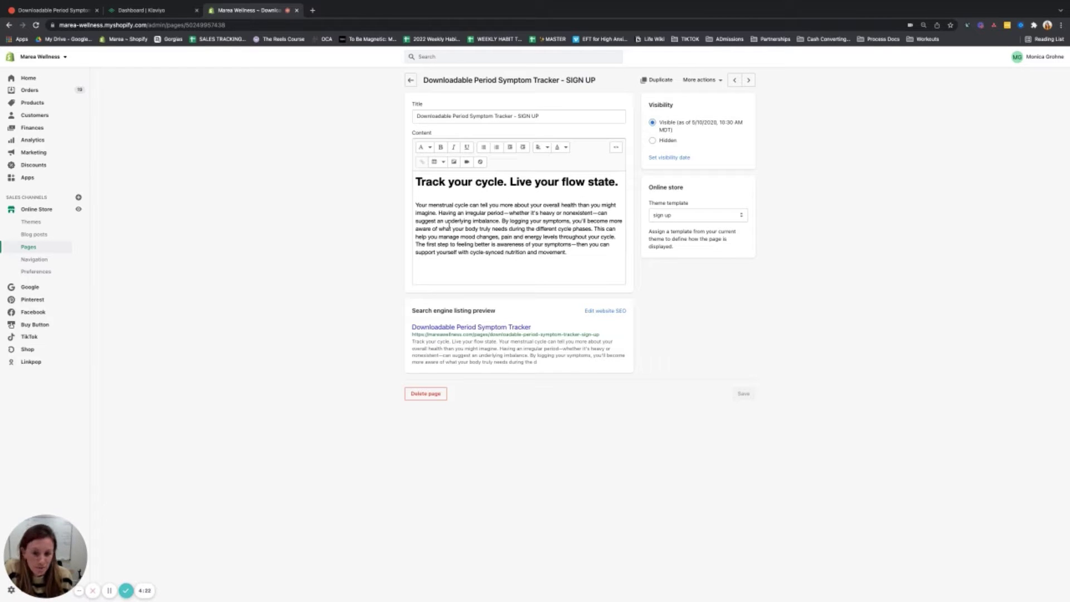
{"action": "left_click", "coordinate": [615, 148]}
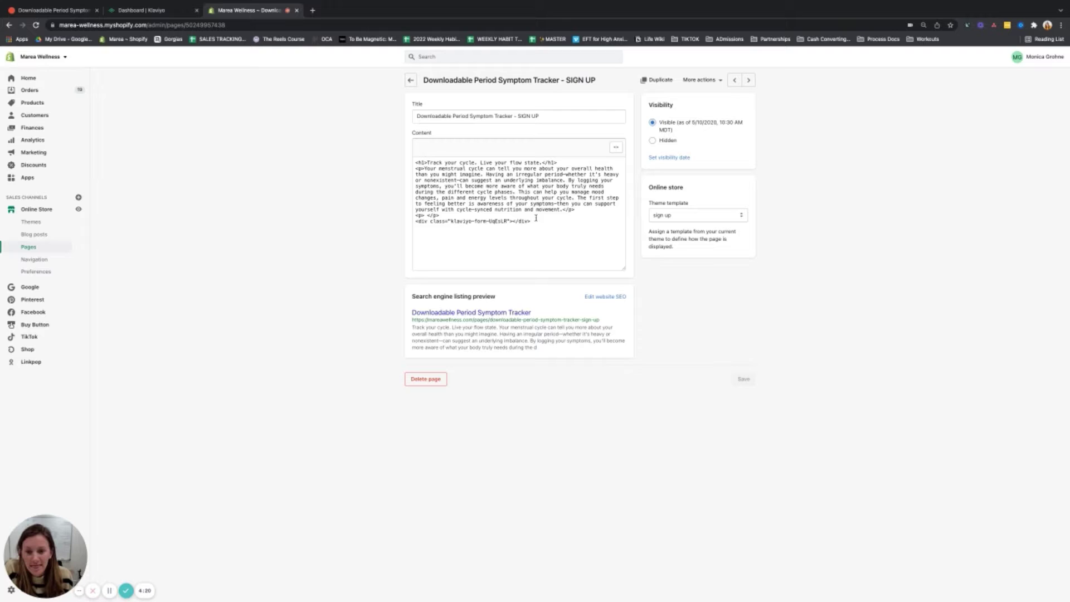
{"action": "left_click_drag", "start_coordinate": [537, 221], "coordinate": [429, 221]}
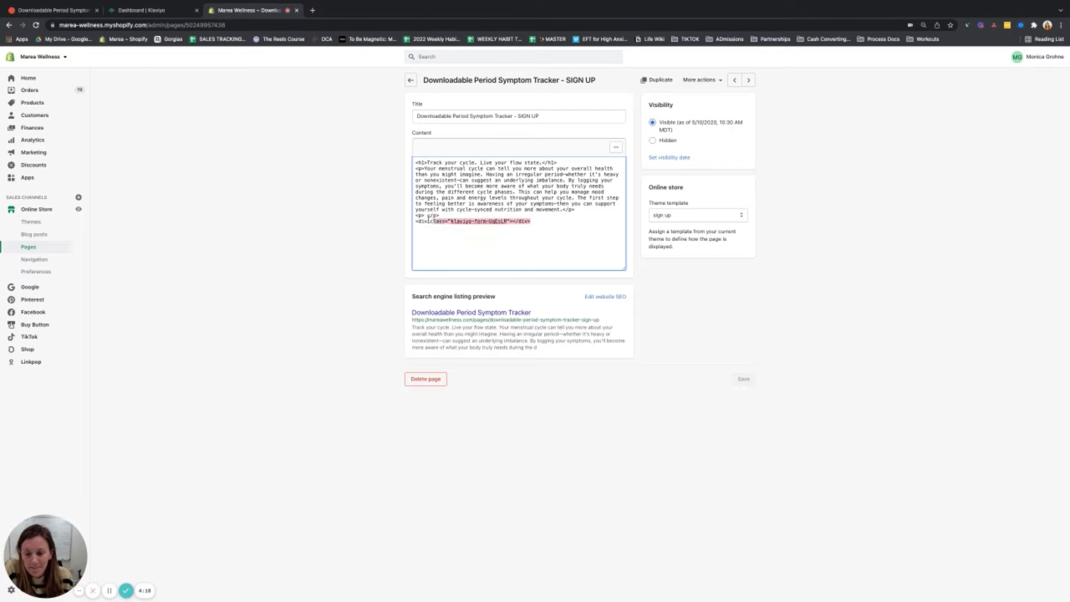
Look at the live Marea sign-up page, then go to Klaviyo's Signup Forms list.
{"action": "left_click", "coordinate": [57, 12]}
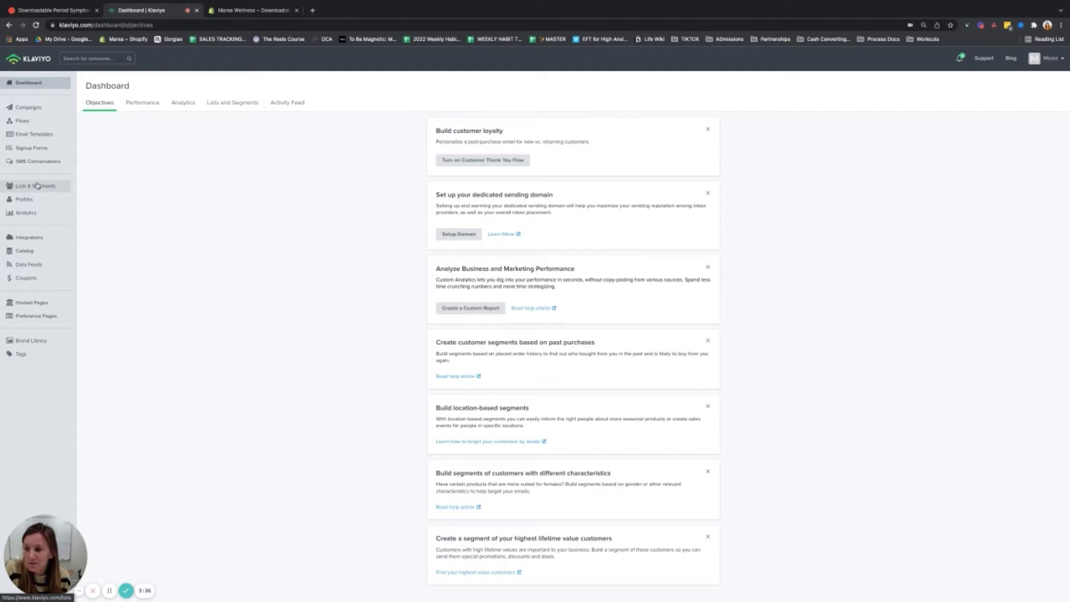
{"action": "left_click", "coordinate": [41, 149]}
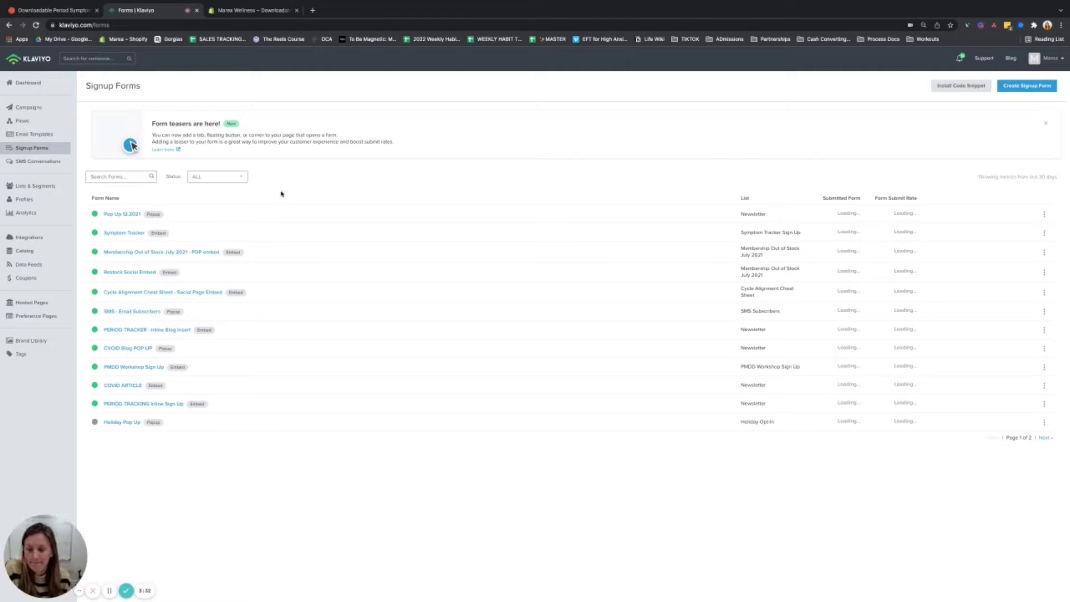
Start a new signup form from the embedded Simple email signup template.
{"action": "left_click", "coordinate": [1027, 85]}
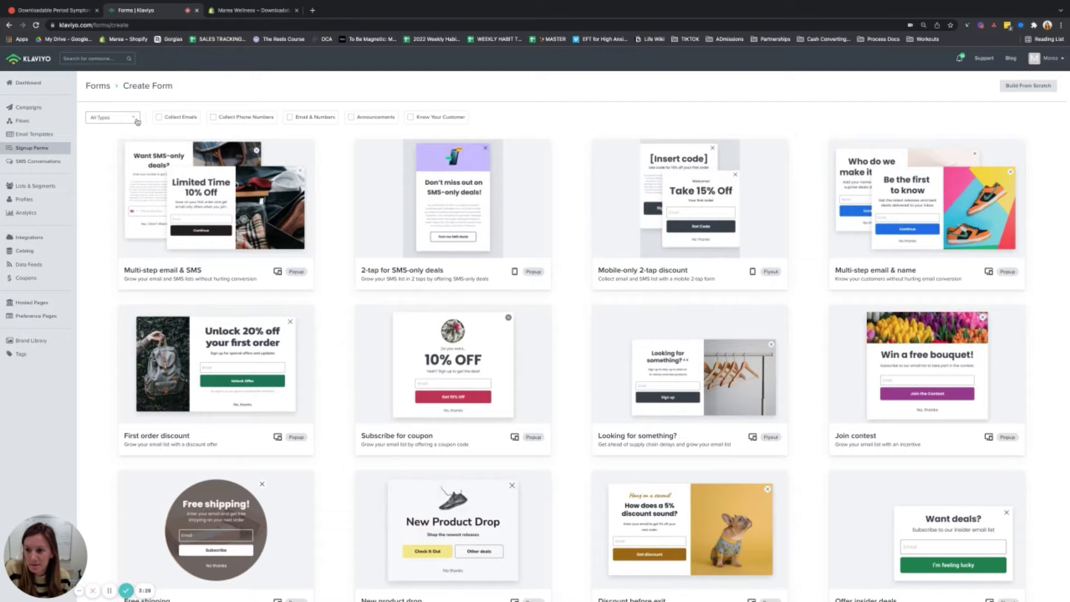
{"action": "left_click", "coordinate": [137, 118]}
{"action": "left_click", "coordinate": [114, 167]}
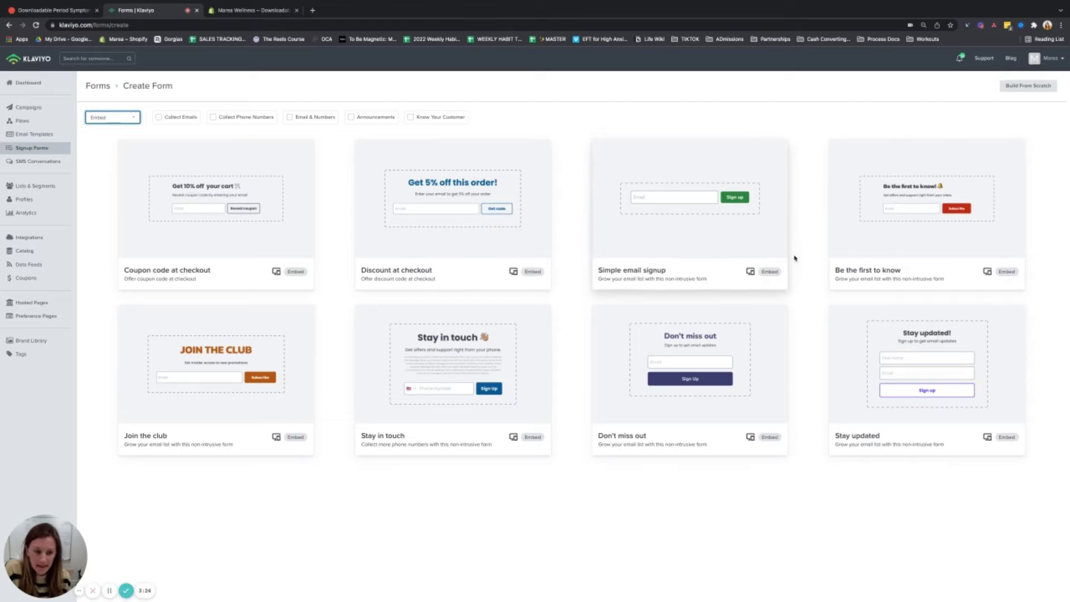
{"action": "left_click", "coordinate": [672, 245]}
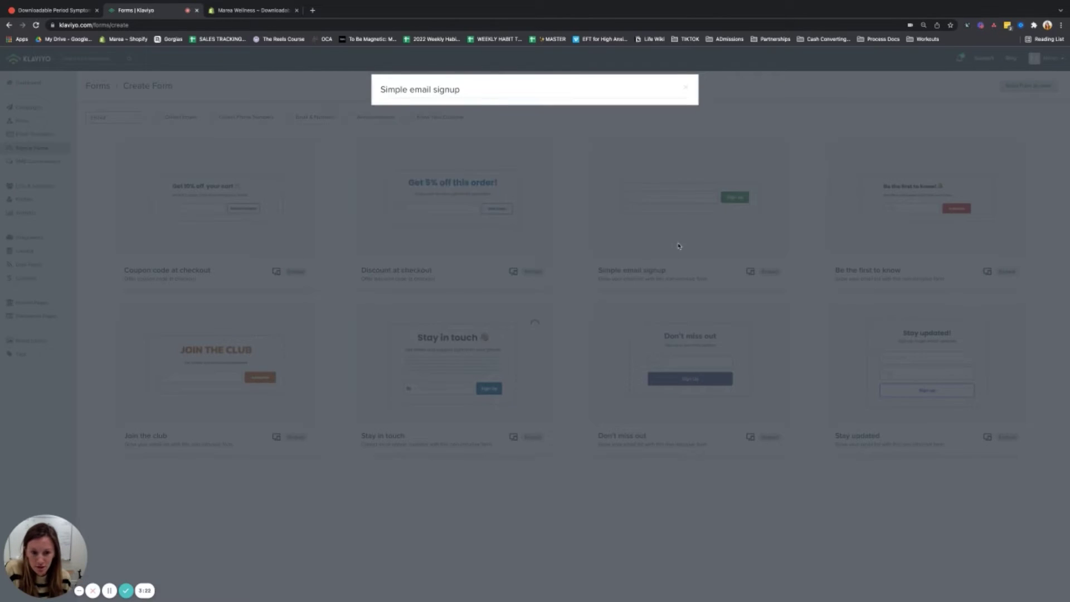
Send signups to the Symptom Tracker Sign Up list and create the form as Symptom Tracker Embed.
{"action": "left_click", "coordinate": [449, 163]}
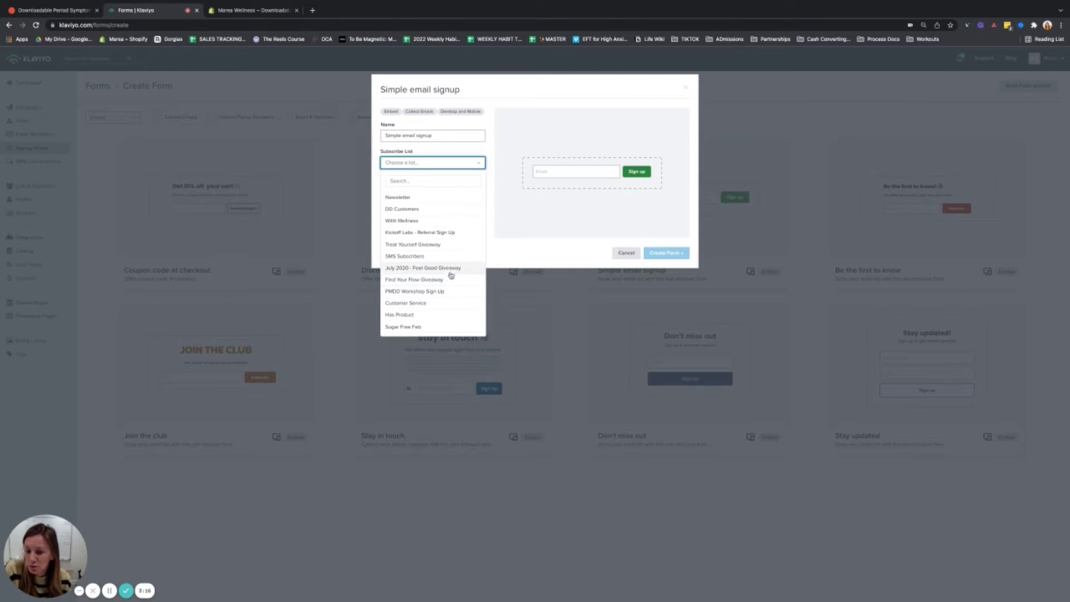
{"action": "scroll", "coordinate": [453, 262], "scroll_direction": "down", "scroll_amount": 1}
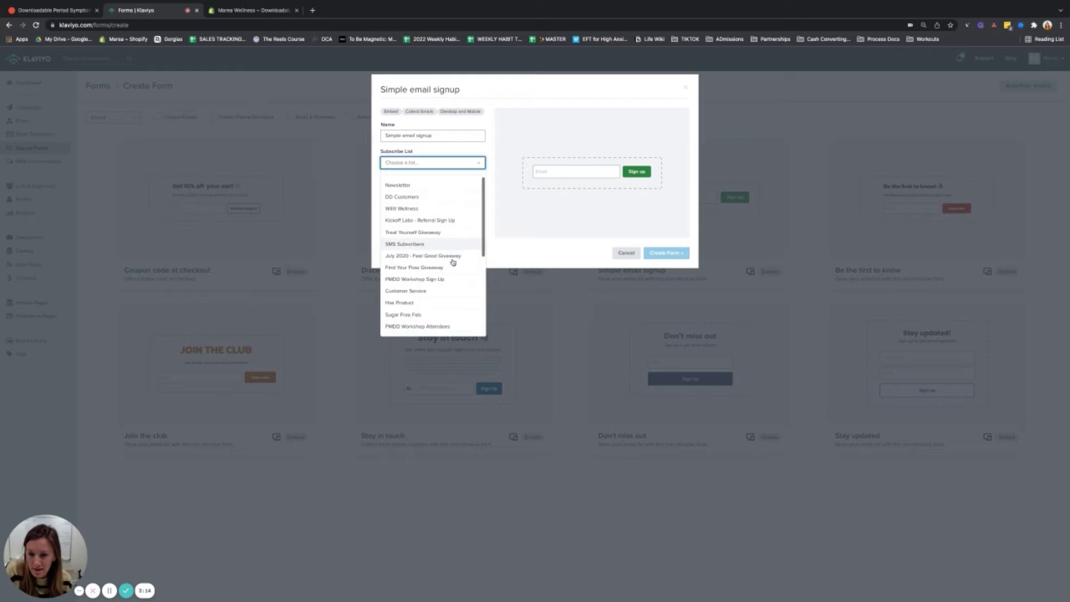
{"action": "scroll", "coordinate": [452, 263], "scroll_direction": "down", "scroll_amount": 1}
{"action": "scroll", "coordinate": [452, 263], "scroll_direction": "down", "scroll_amount": 1}
{"action": "scroll", "coordinate": [453, 263], "scroll_direction": "down", "scroll_amount": 1}
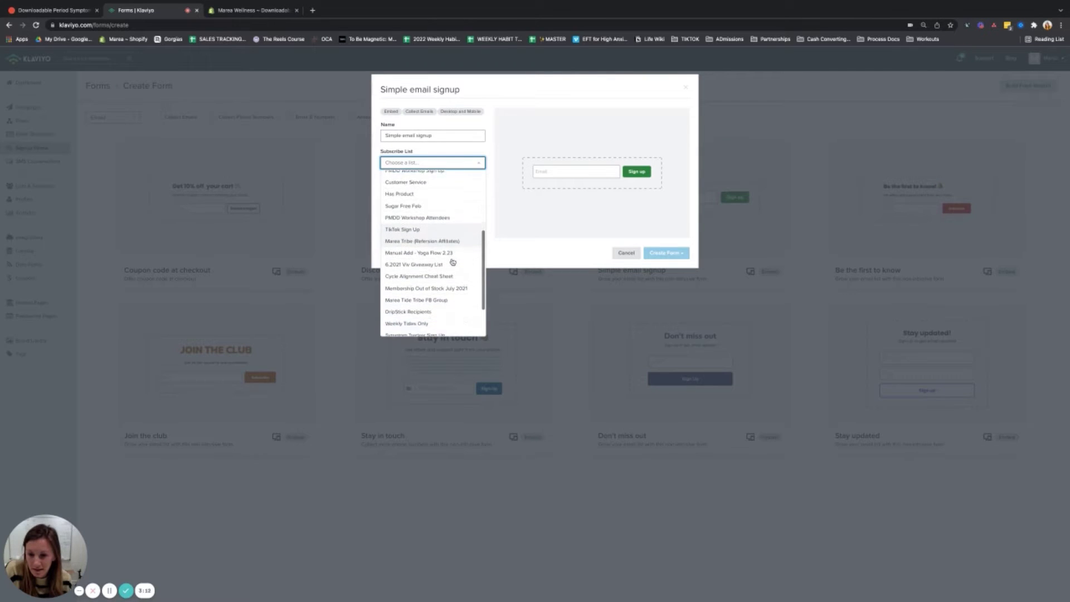
{"action": "scroll", "coordinate": [453, 262], "scroll_direction": "down", "scroll_amount": 1}
{"action": "scroll", "coordinate": [453, 262], "scroll_direction": "down", "scroll_amount": 1}
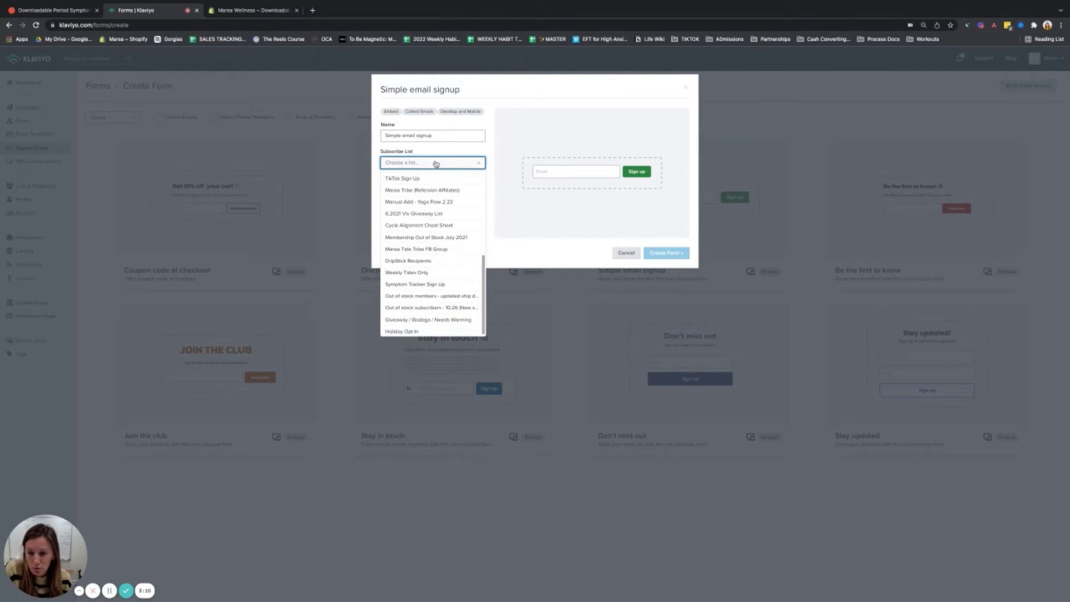
{"action": "left_click", "coordinate": [448, 288]}
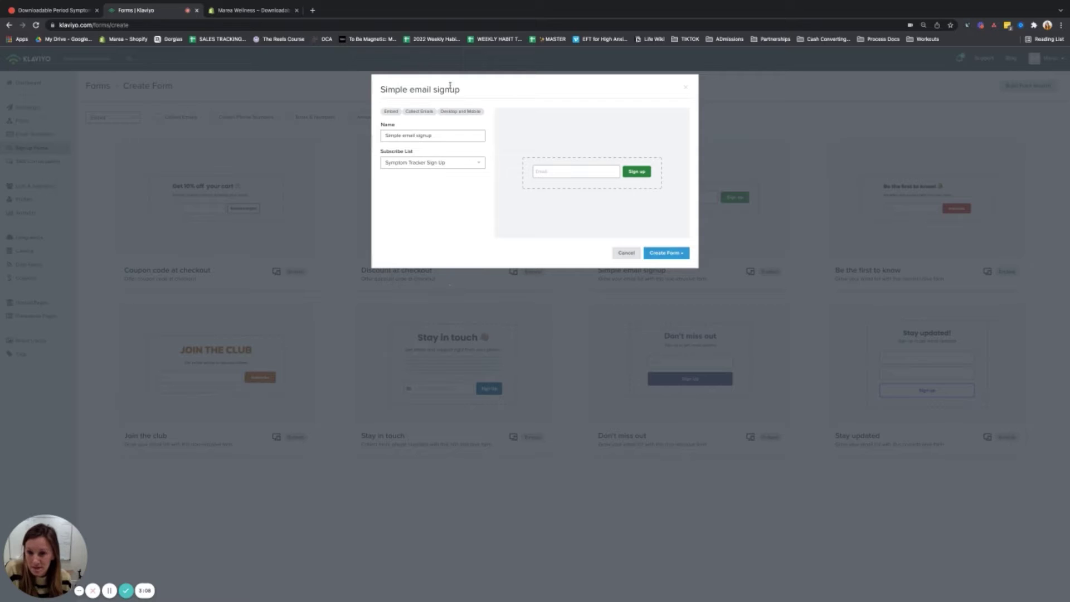
{"action": "triple_click", "coordinate": [453, 135]}
{"action": "type", "text": "S"}
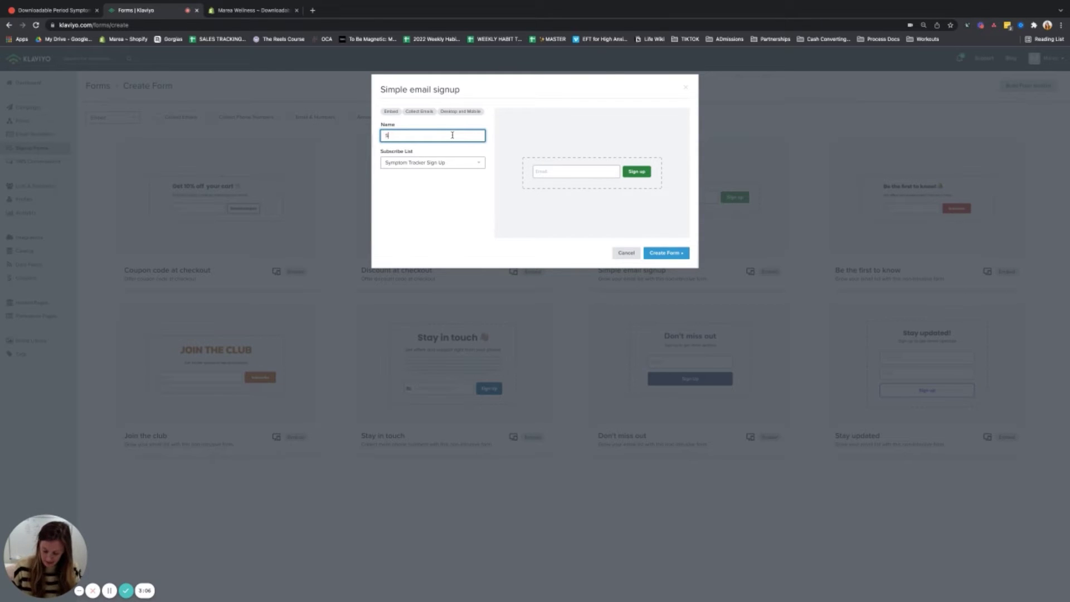
{"action": "type", "text": "ymptom Tracker Embed"}
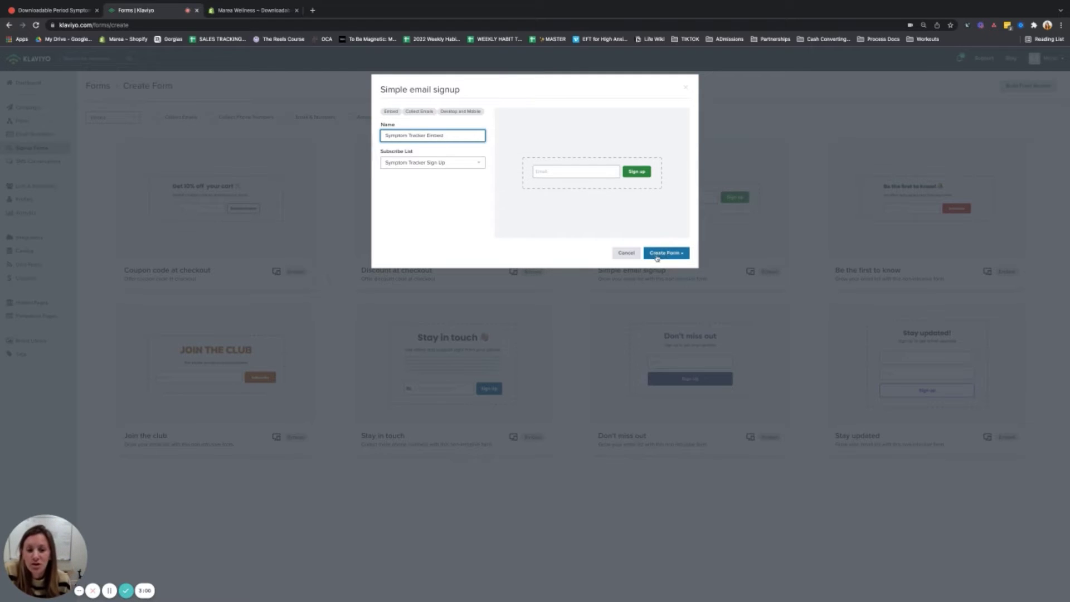
{"action": "left_click", "coordinate": [665, 254]}
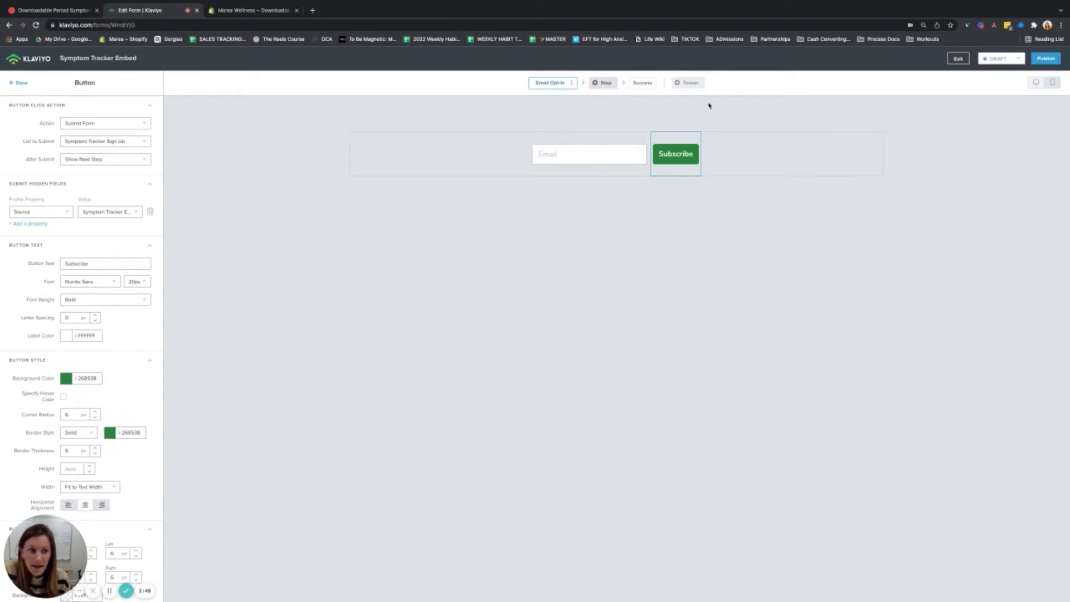
Publish the Symptom Tracker Embed form to display its embed code.
{"action": "left_click", "coordinate": [1051, 61]}
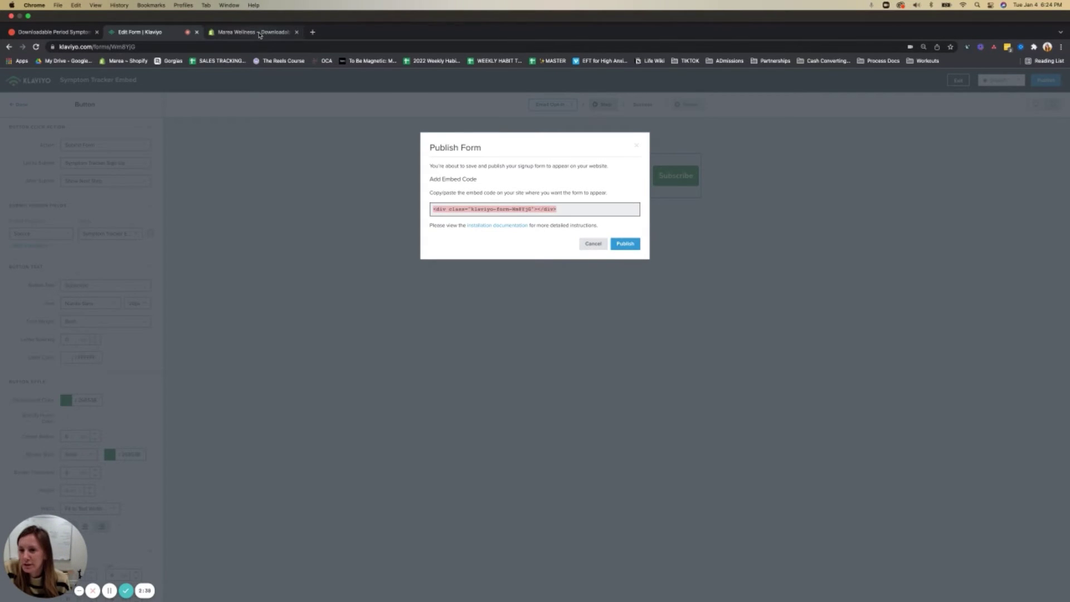
Toggle the Shopify sign-up page content between HTML and rich text, then view the live Marea page.
{"action": "left_click", "coordinate": [259, 35]}
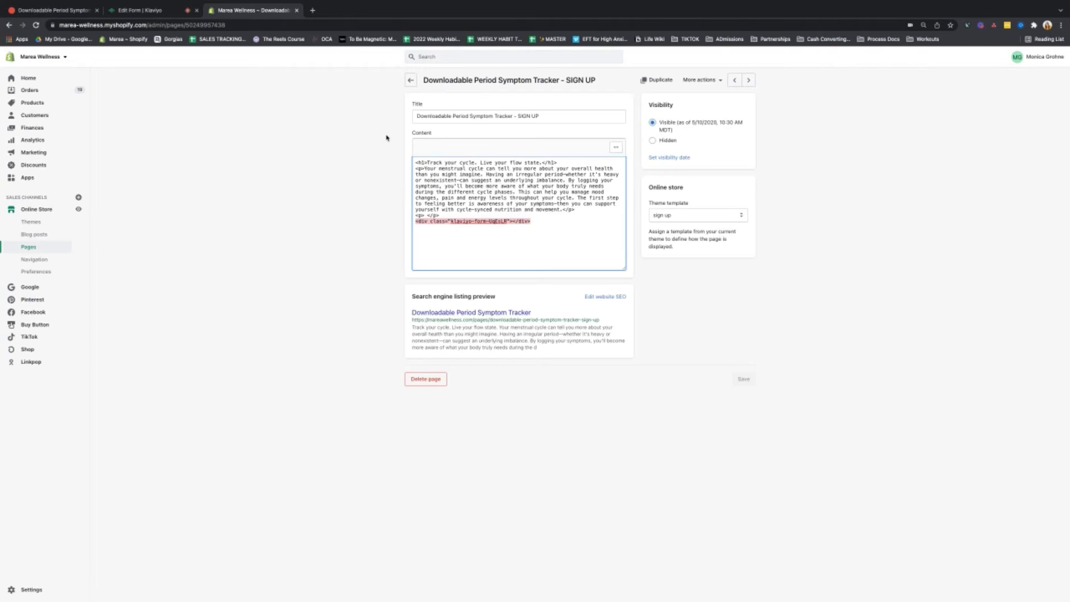
{"action": "left_click", "coordinate": [617, 149]}
{"action": "left_click", "coordinate": [616, 149]}
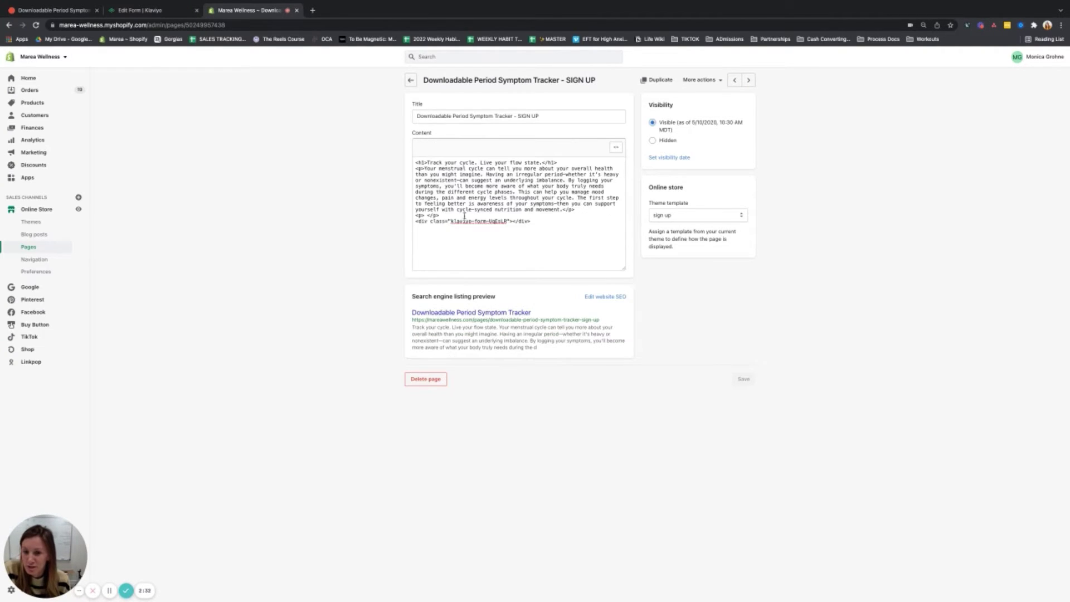
{"action": "left_click", "coordinate": [618, 148]}
{"action": "left_click", "coordinate": [53, 10]}
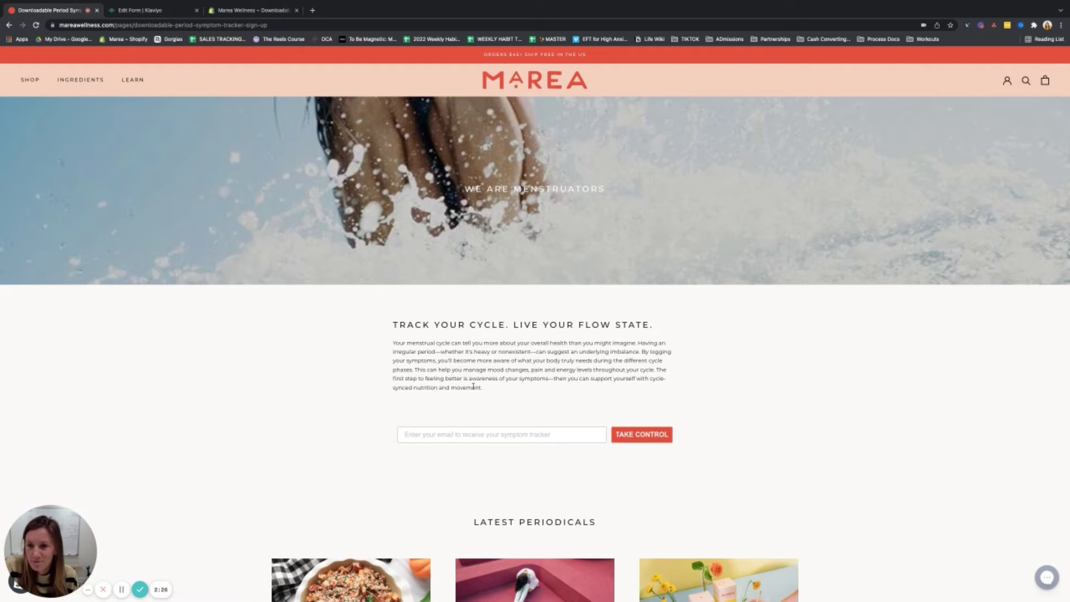
Return to the Klaviyo form editor and dismiss the Publish Form dialog.
{"action": "left_click", "coordinate": [139, 10]}
{"action": "left_click", "coordinate": [593, 225]}
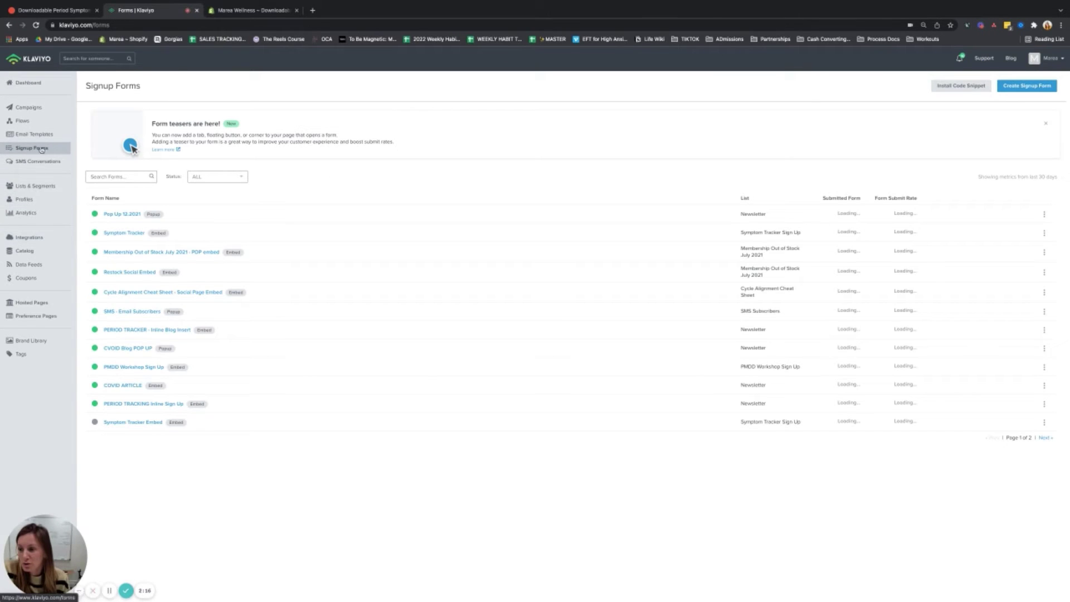
Create a from-scratch flow named Period Tracker Opt-in Welcome, with no tags.
{"action": "left_click", "coordinate": [23, 120]}
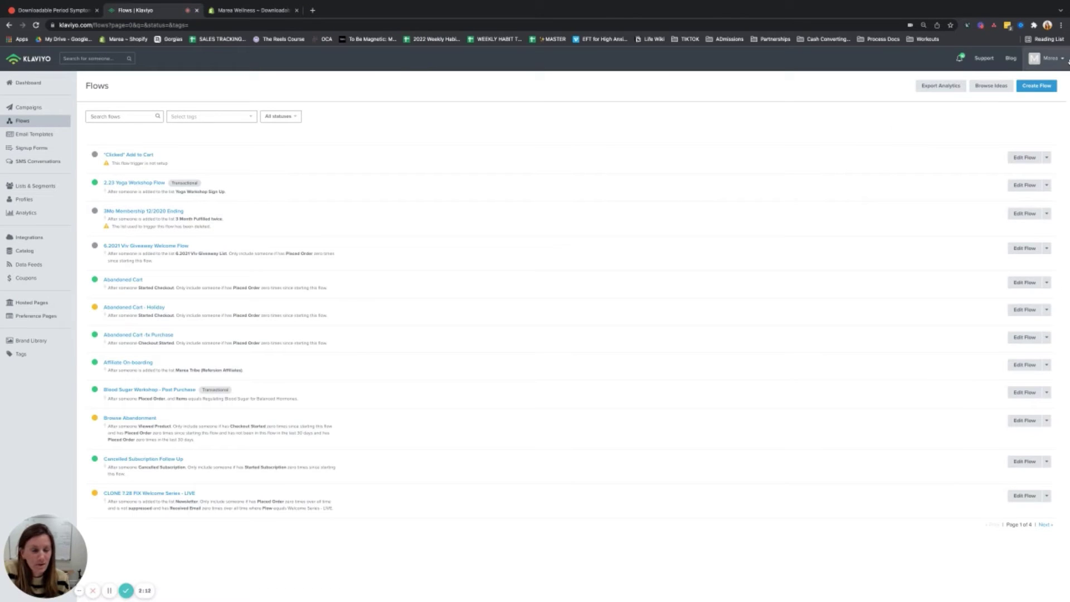
{"action": "left_click", "coordinate": [1036, 87]}
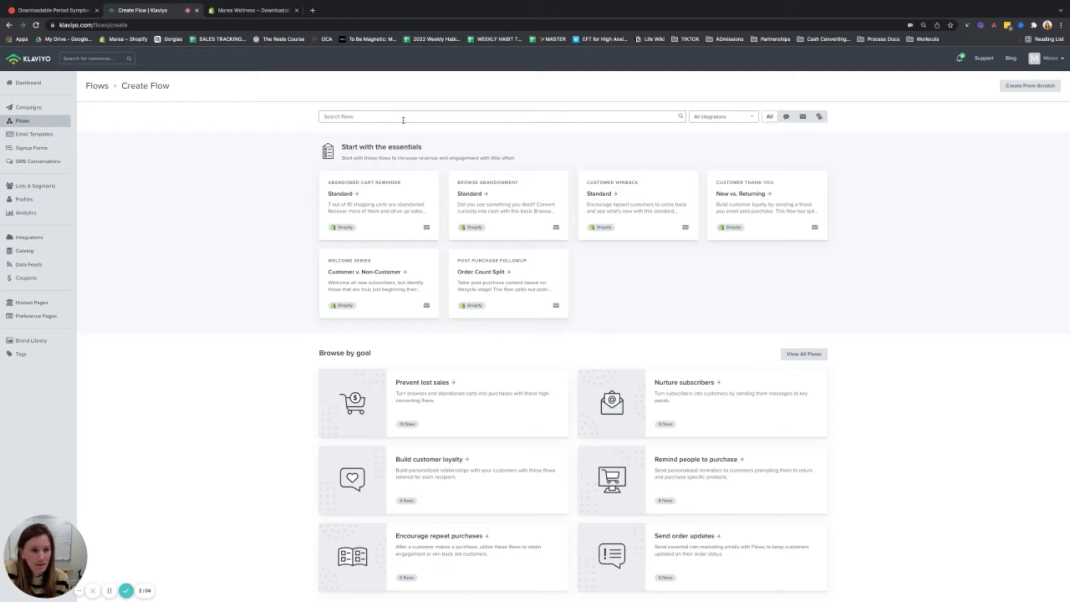
{"action": "left_click", "coordinate": [1030, 85]}
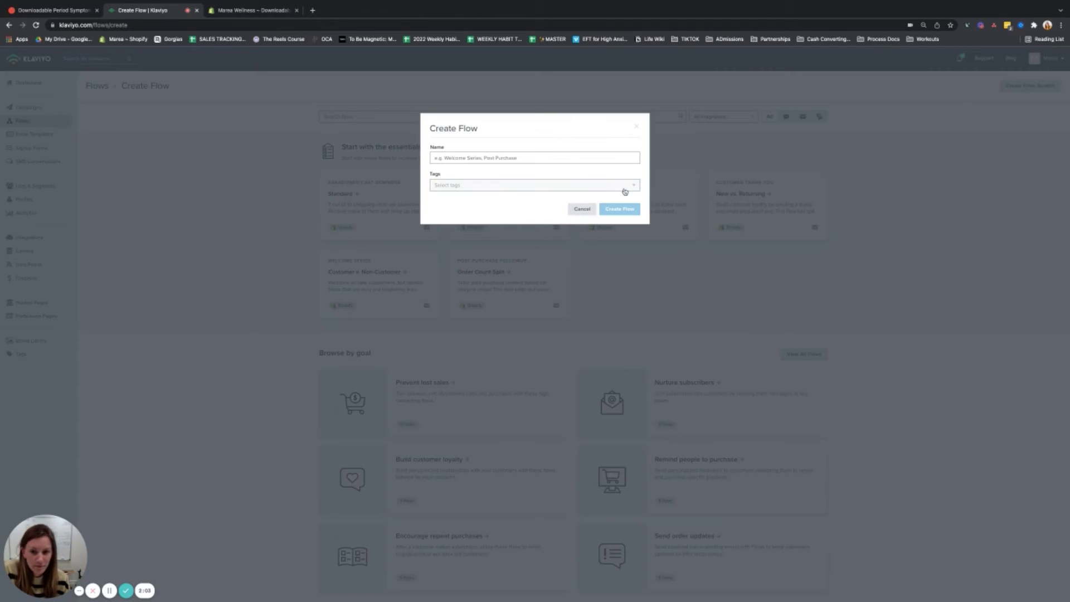
{"action": "left_click", "coordinate": [555, 160]}
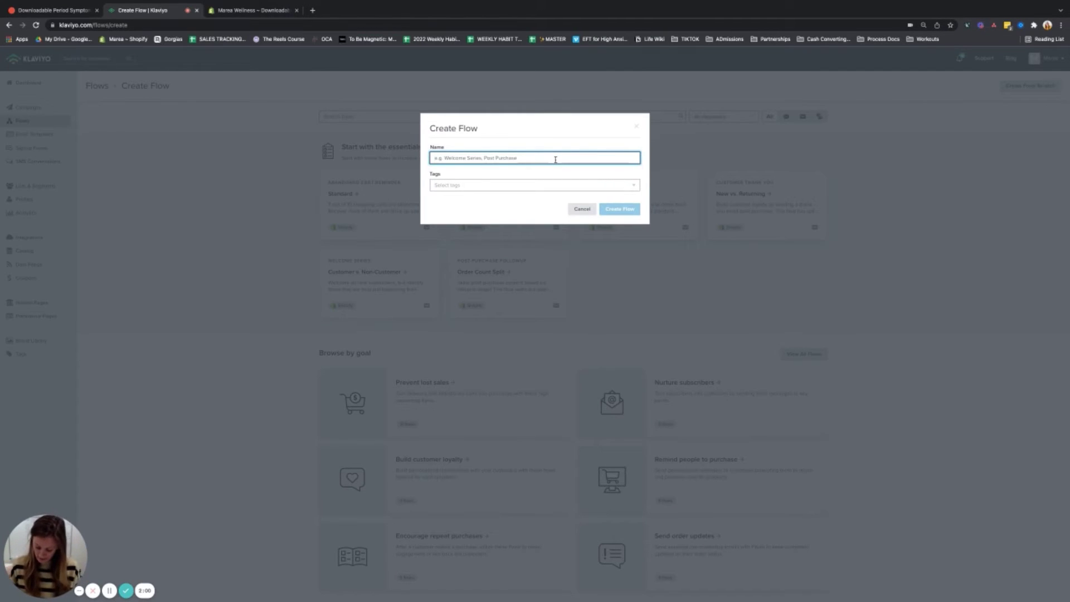
{"action": "type", "text": "Opt-in Welcome"}
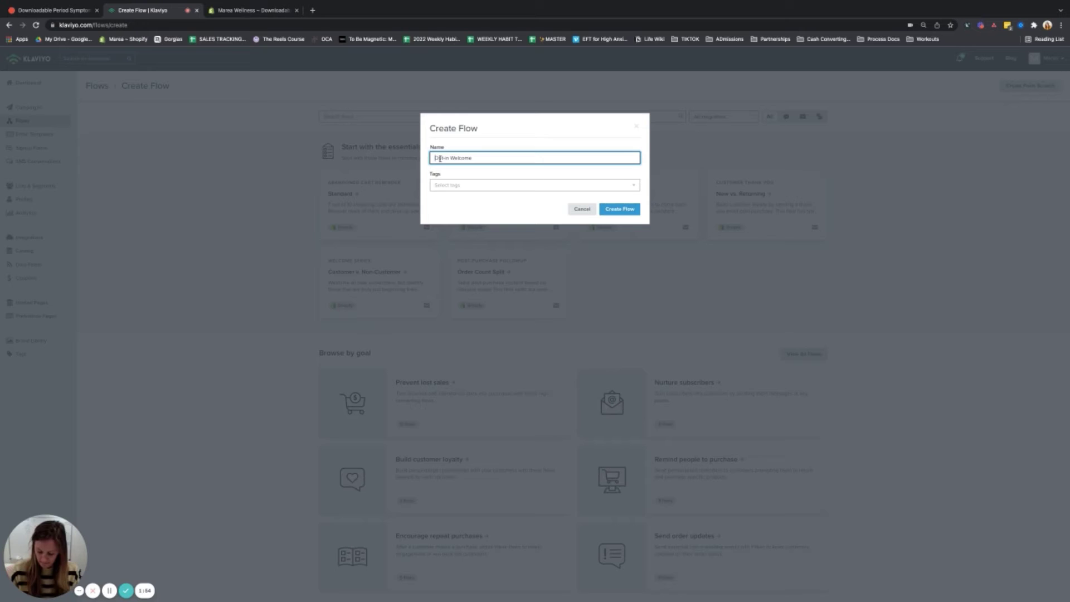
{"action": "type", "text": "Period Tracker"}
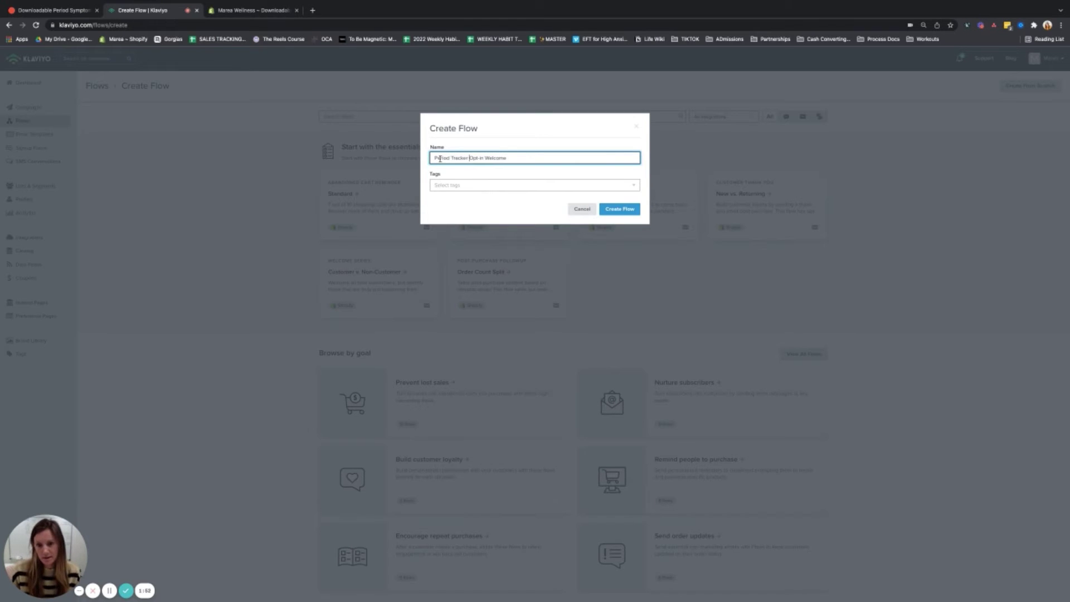
{"action": "left_click", "coordinate": [510, 185]}
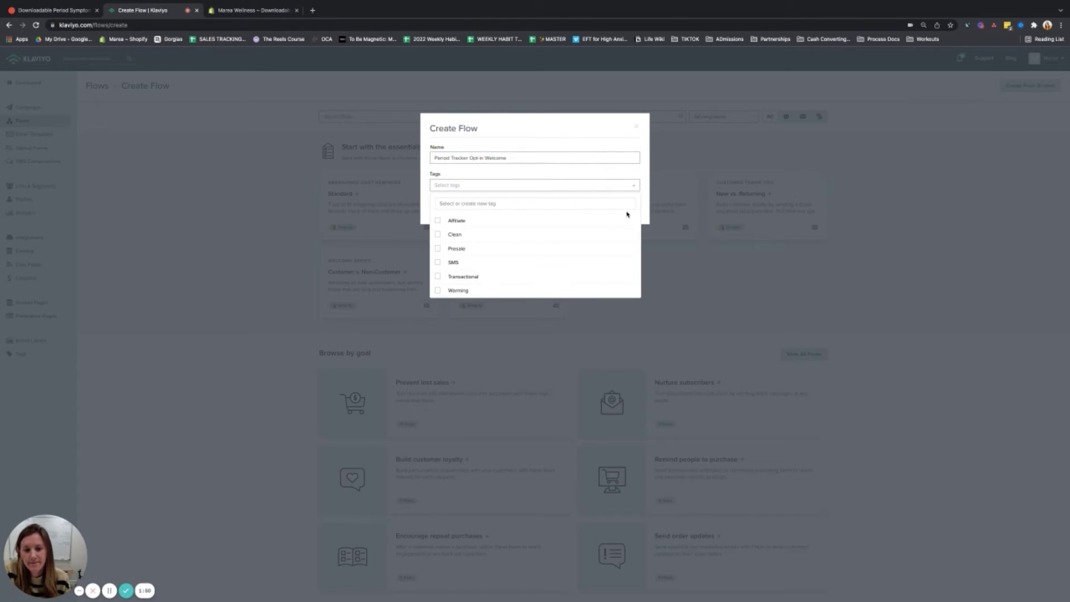
{"action": "left_click", "coordinate": [425, 211]}
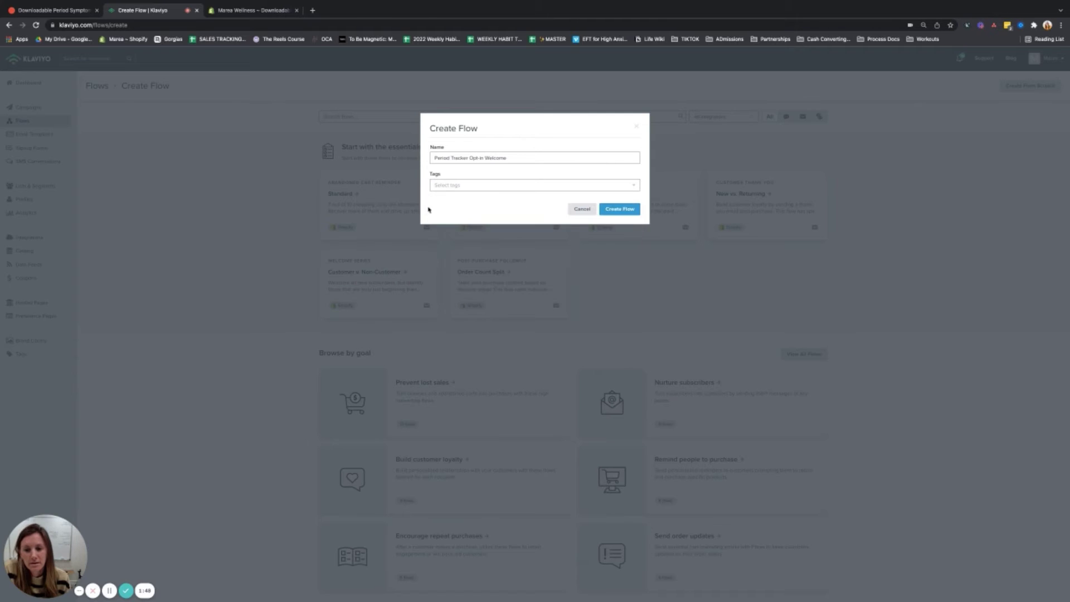
{"action": "left_click", "coordinate": [613, 210]}
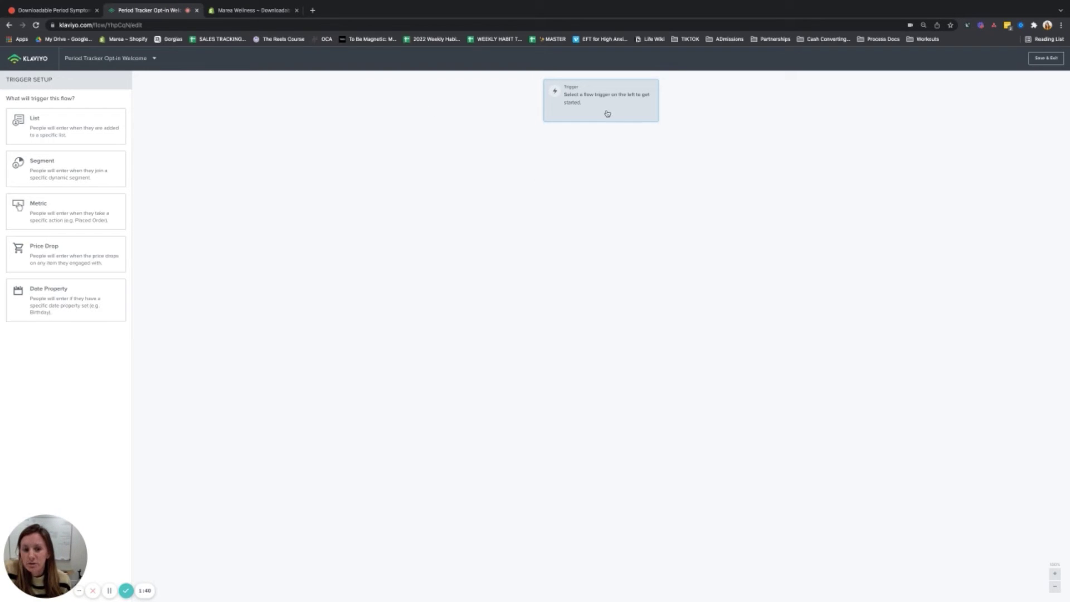
Set a List trigger on the Symptom Tracker Sign Up list and confirm it.
{"action": "left_click", "coordinate": [84, 126]}
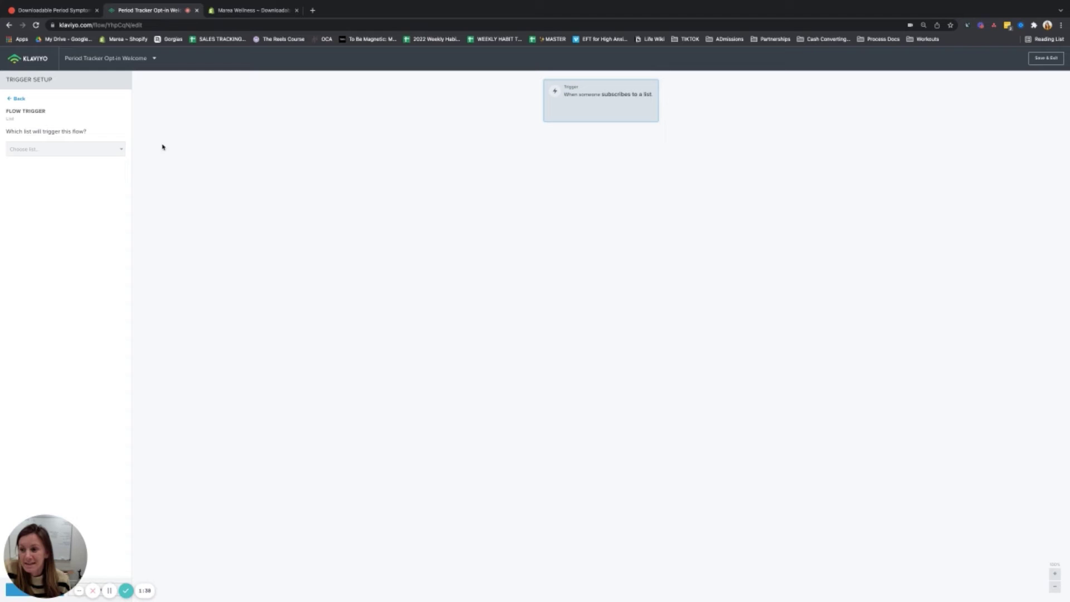
{"action": "left_click", "coordinate": [101, 152]}
{"action": "scroll", "coordinate": [100, 212], "scroll_direction": "down", "scroll_amount": 2}
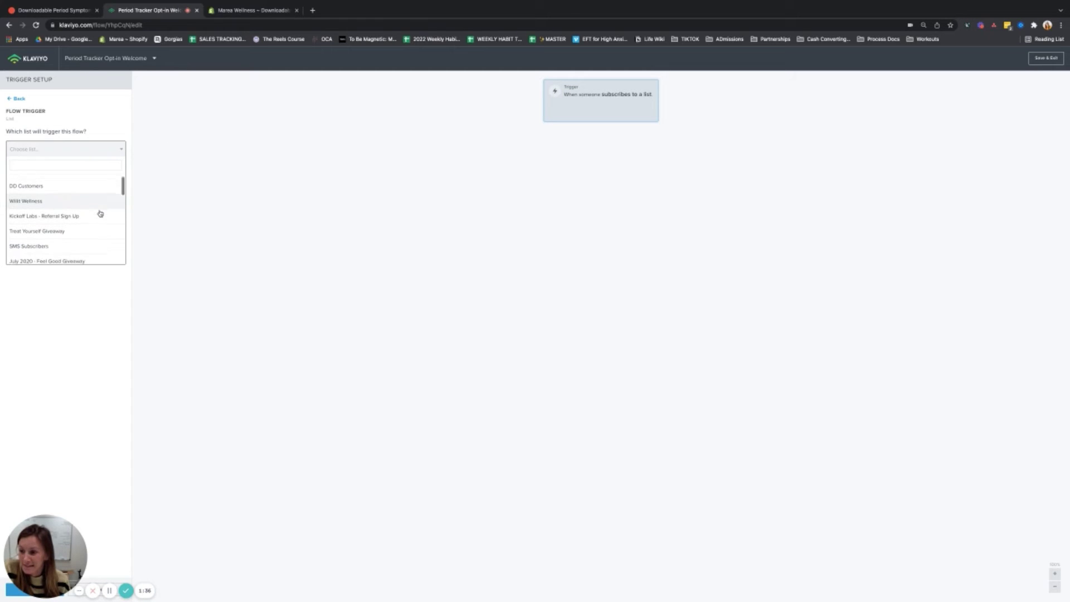
{"action": "scroll", "coordinate": [100, 213], "scroll_direction": "down", "scroll_amount": 2}
{"action": "scroll", "coordinate": [100, 212], "scroll_direction": "down", "scroll_amount": 2}
{"action": "scroll", "coordinate": [100, 212], "scroll_direction": "down", "scroll_amount": 1}
{"action": "scroll", "coordinate": [100, 212], "scroll_direction": "down", "scroll_amount": 1}
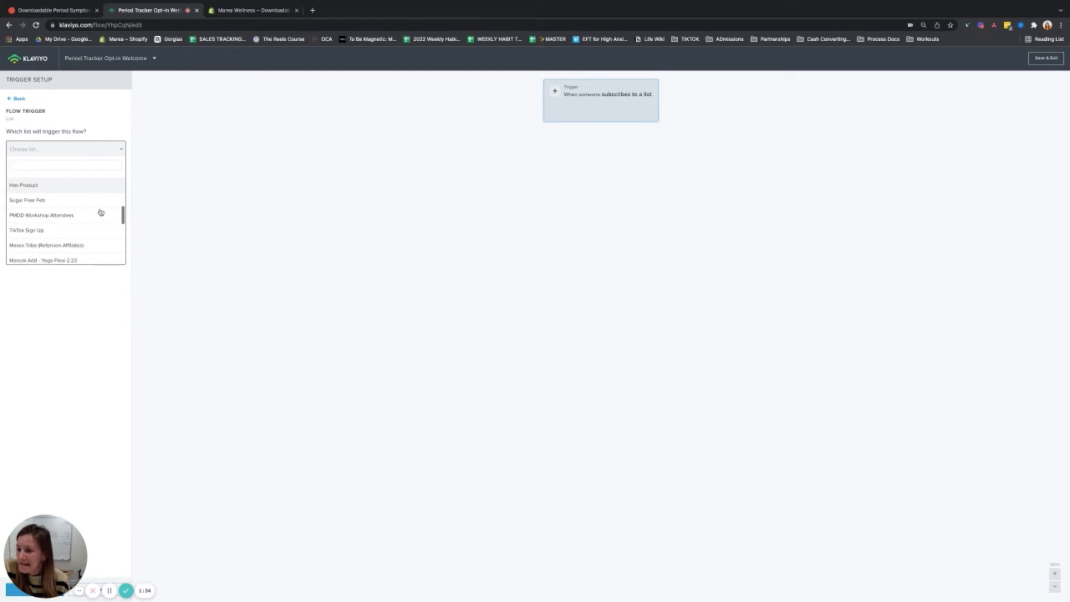
{"action": "scroll", "coordinate": [100, 212], "scroll_direction": "down", "scroll_amount": 1}
{"action": "scroll", "coordinate": [100, 213], "scroll_direction": "down", "scroll_amount": 1}
{"action": "scroll", "coordinate": [100, 212], "scroll_direction": "down", "scroll_amount": 1}
{"action": "scroll", "coordinate": [101, 213], "scroll_direction": "down", "scroll_amount": 1}
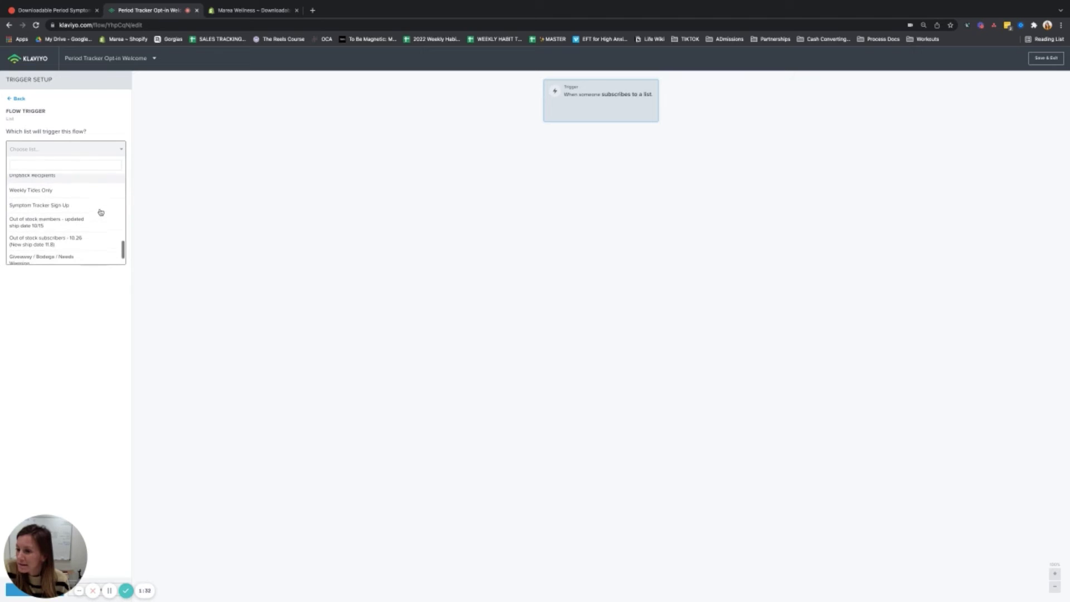
{"action": "scroll", "coordinate": [100, 212], "scroll_direction": "down", "scroll_amount": 1}
{"action": "scroll", "coordinate": [100, 212], "scroll_direction": "down", "scroll_amount": 1}
{"action": "scroll", "coordinate": [100, 213], "scroll_direction": "up", "scroll_amount": 1}
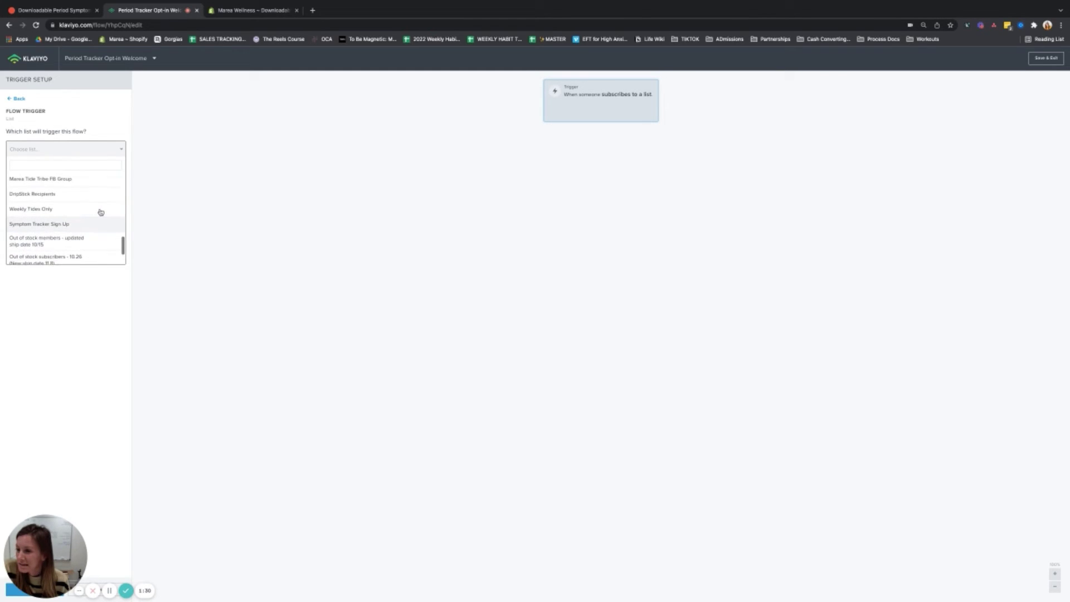
{"action": "scroll", "coordinate": [100, 217], "scroll_direction": "up", "scroll_amount": 1}
{"action": "left_click", "coordinate": [94, 223]}
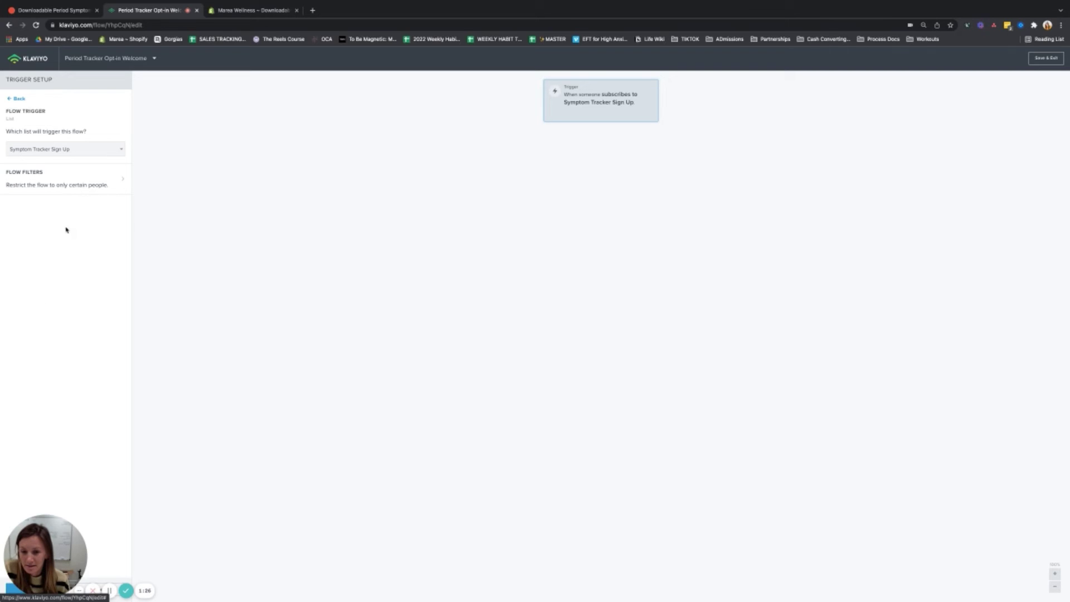
{"action": "left_click_drag", "start_coordinate": [44, 557], "coordinate": [78, 375]}
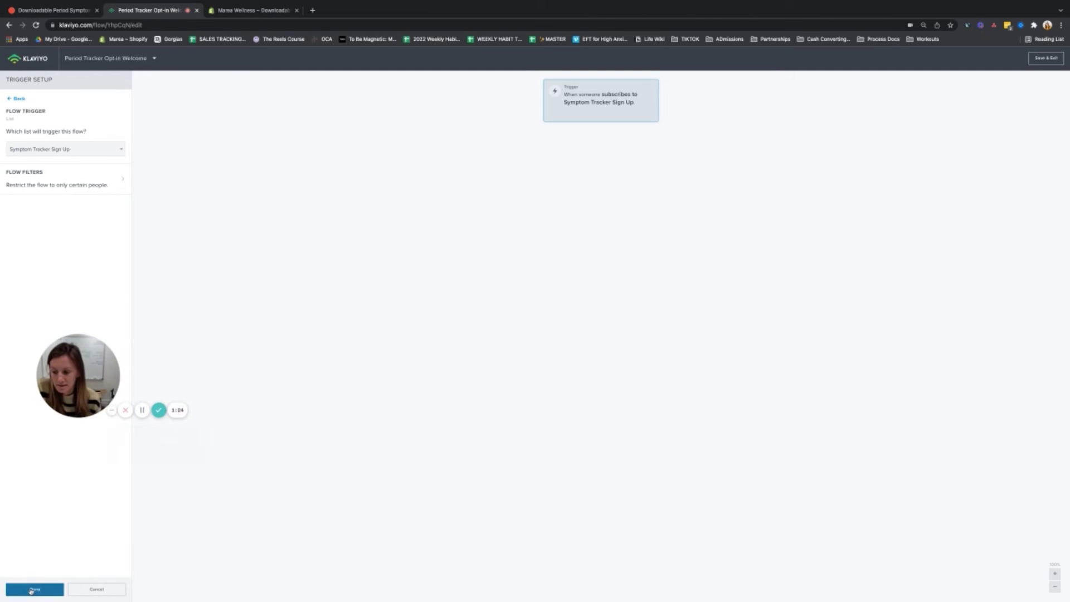
{"action": "left_click", "coordinate": [33, 589]}
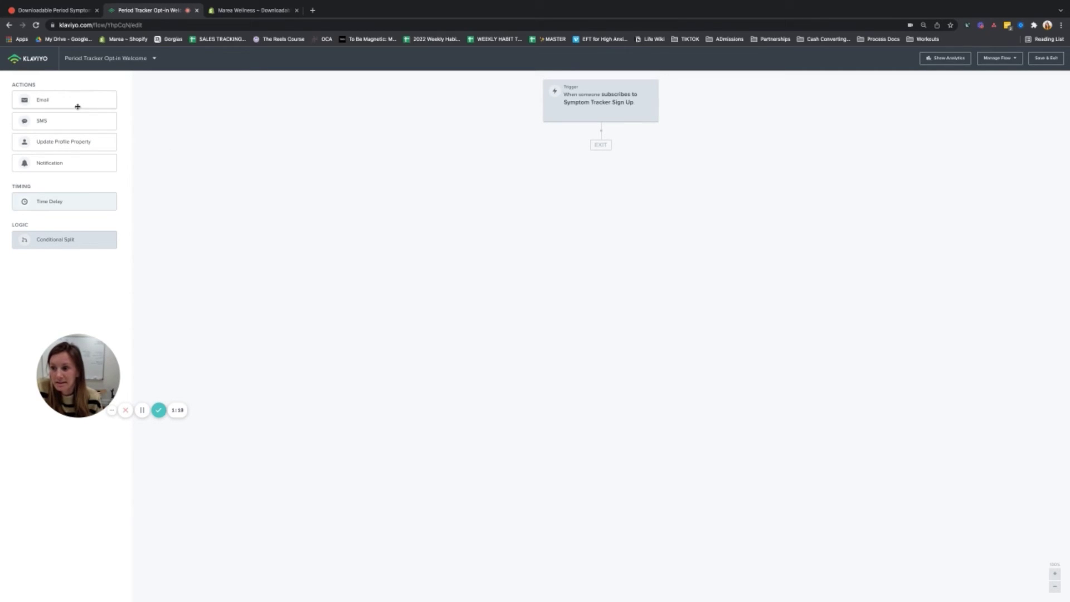
Place an Email action on the canvas directly below the list trigger.
{"action": "left_click_drag", "start_coordinate": [78, 104], "coordinate": [609, 144]}
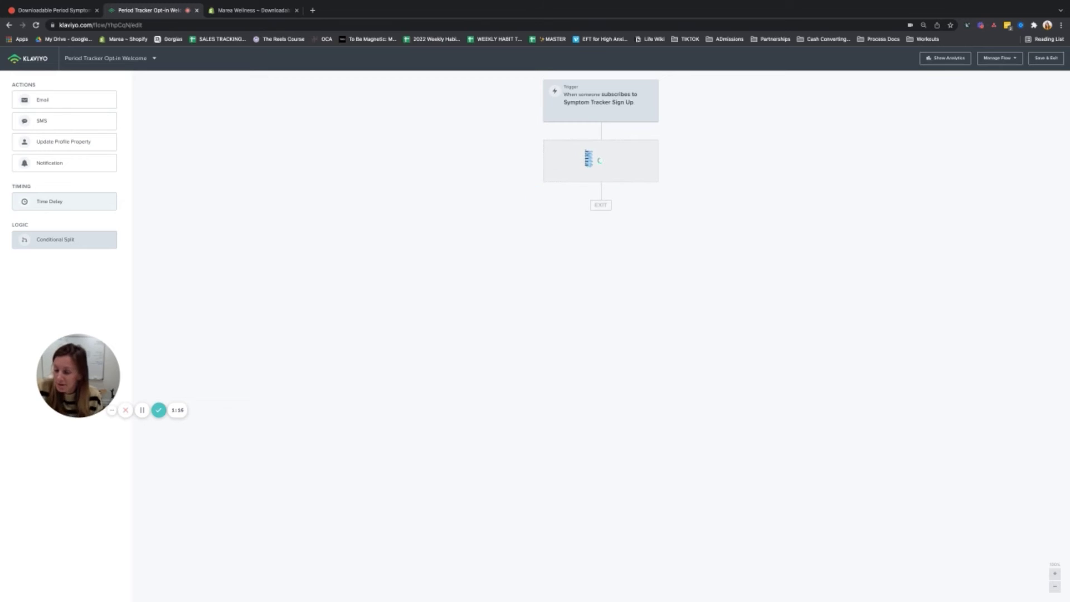